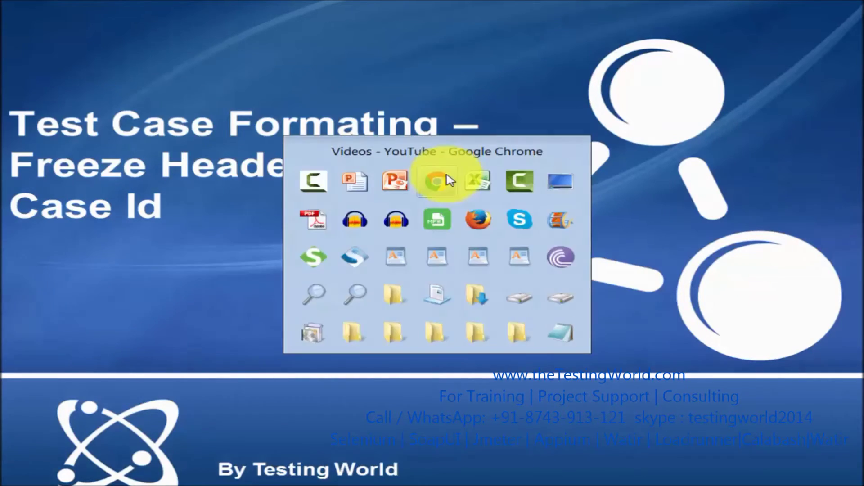
Bring the Excel window with the Book1 test case sheet to the front
click(358, 209)
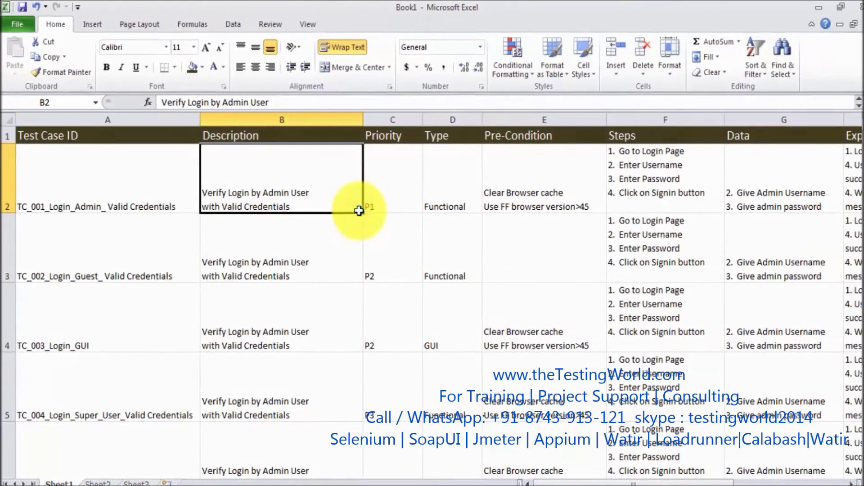
key(ctrl+Home)
key(Down)
key(Down)
key(Down)
key(Down)
key(Down)
key(Down)
key(Down)
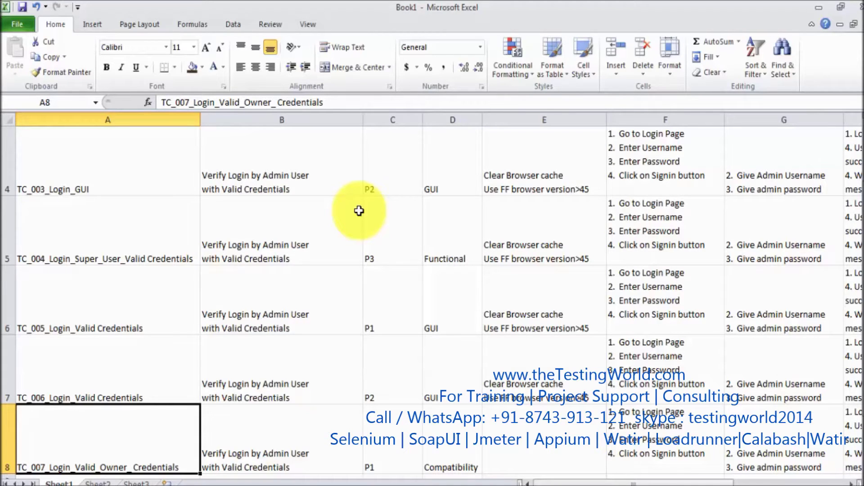
key(Up)
key(Up)
key(Right)
key(Right)
key(Right)
key(Right)
key(Right)
key(Right)
key(Right)
key(Right)
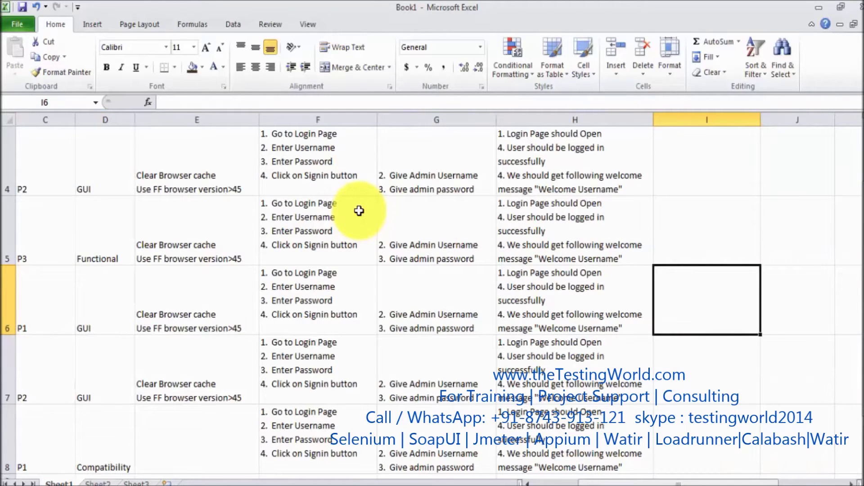
key(Left)
key(Left)
key(Left)
key(Left)
key(Left)
key(Left)
key(Left)
key(Left)
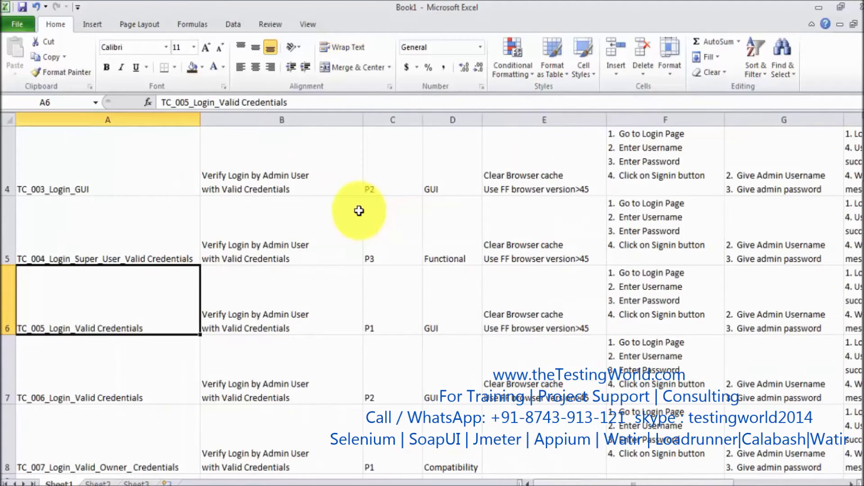
key(Up)
key(Up)
key(Up)
key(Up)
key(Up)
key(Down)
key(Down)
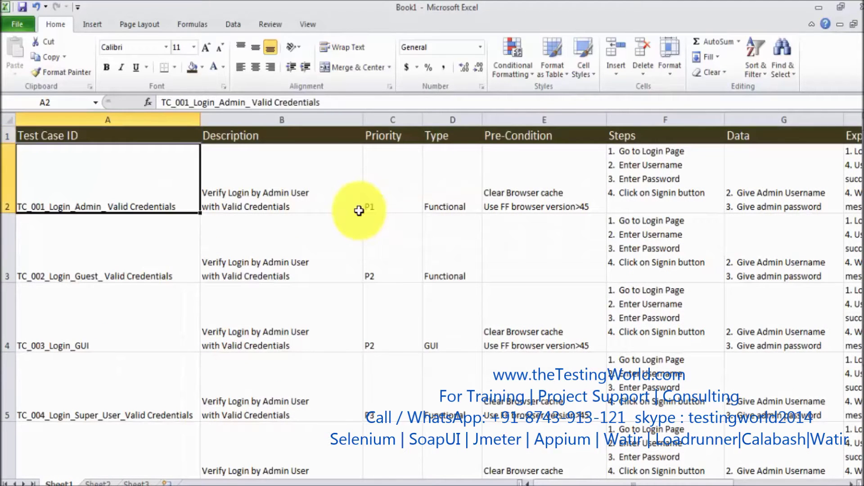
key(Down)
key(Down)
key(Down)
key(Down)
key(Down)
key(Down)
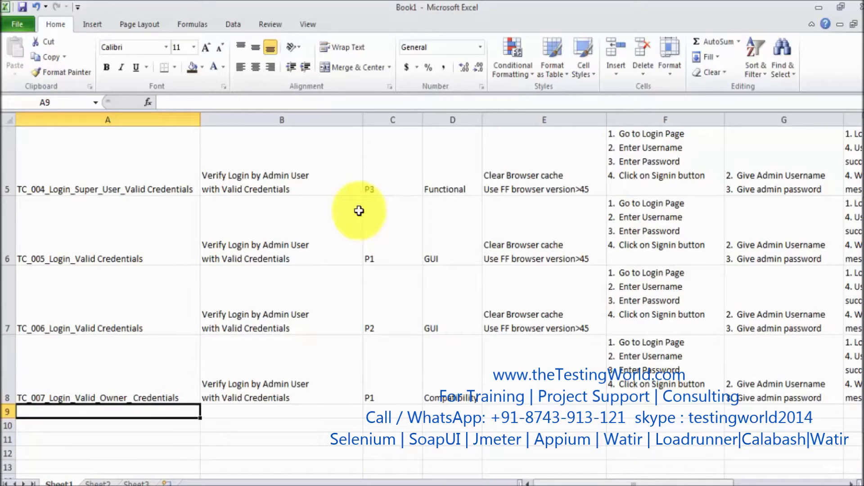
key(Up)
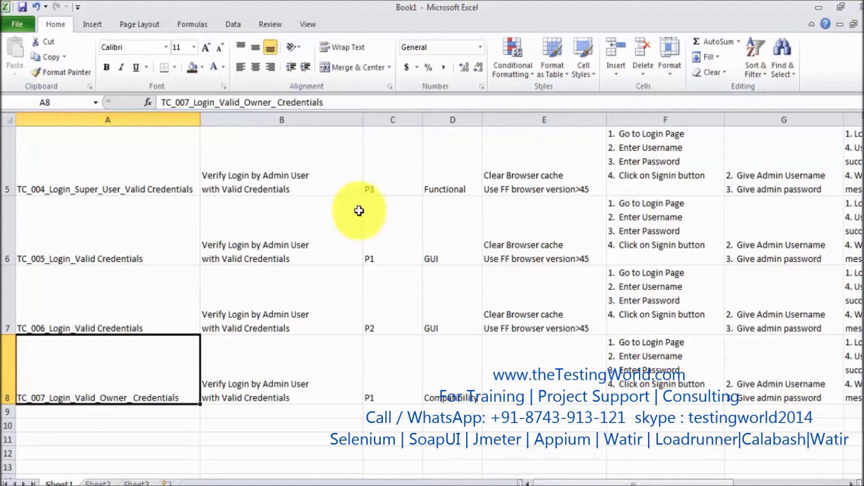
key(Right)
key(Right)
key(Right)
key(Right)
key(Right)
key(Right)
key(Right)
key(Right)
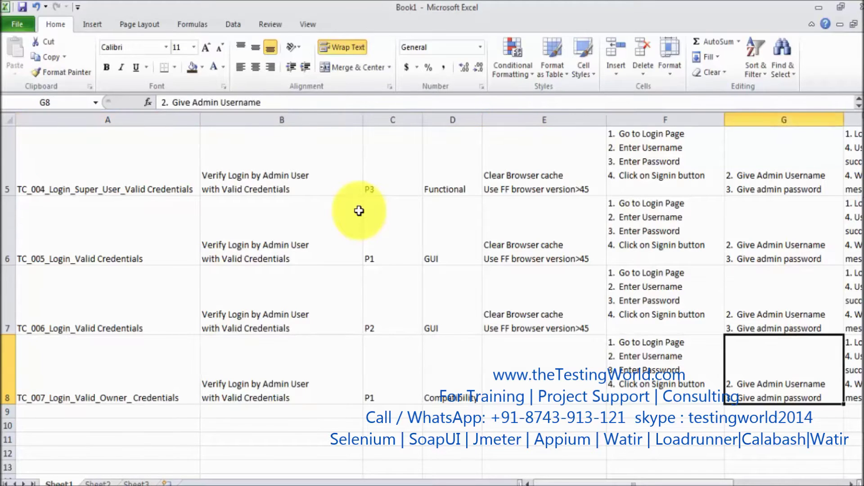
key(Left)
key(Left)
key(Left)
key(Left)
key(Left)
key(Left)
key(Left)
key(Left)
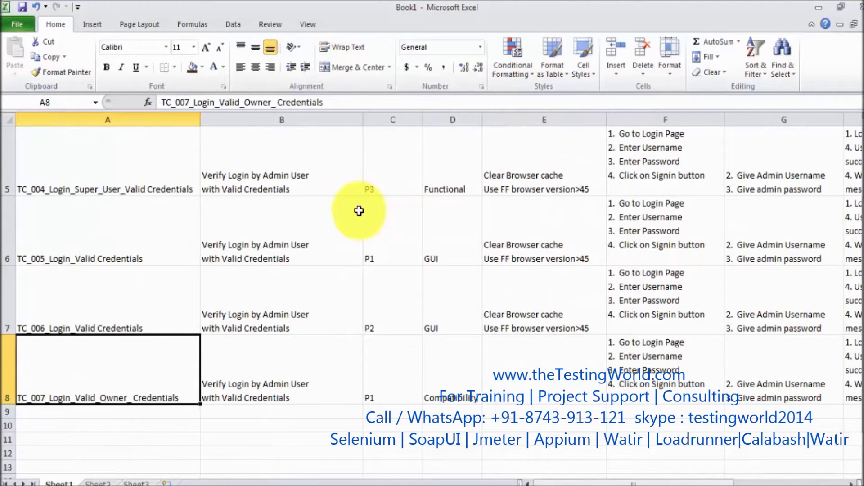
key(Up)
key(Up)
key(Up)
key(Up)
key(Up)
key(Up)
key(Up)
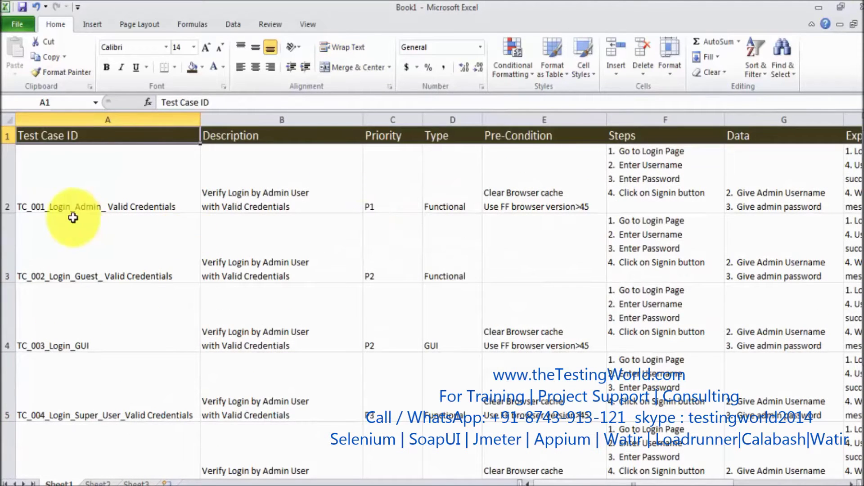
click(7, 136)
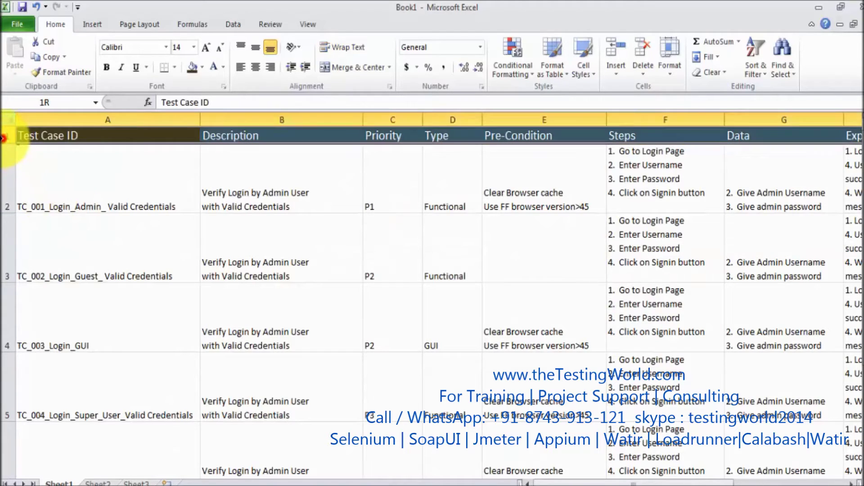
click(77, 119)
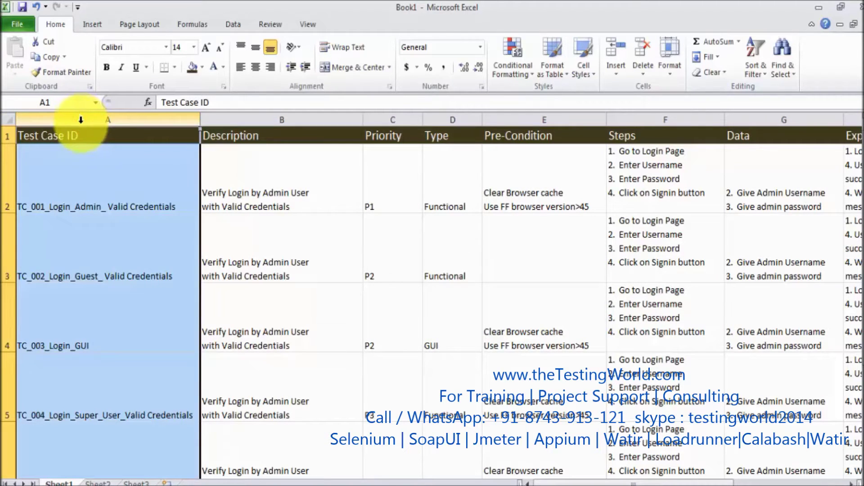
click(149, 186)
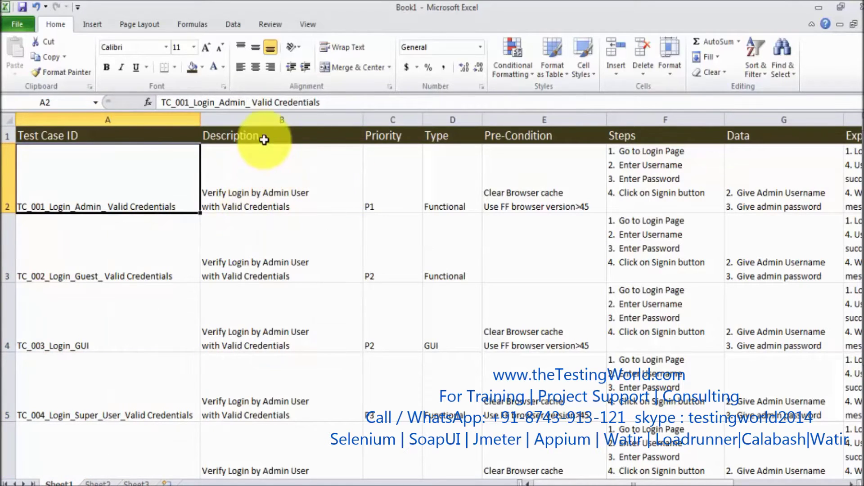
Freeze the top header row with Freeze Panes > Freeze Top Row
click(301, 21)
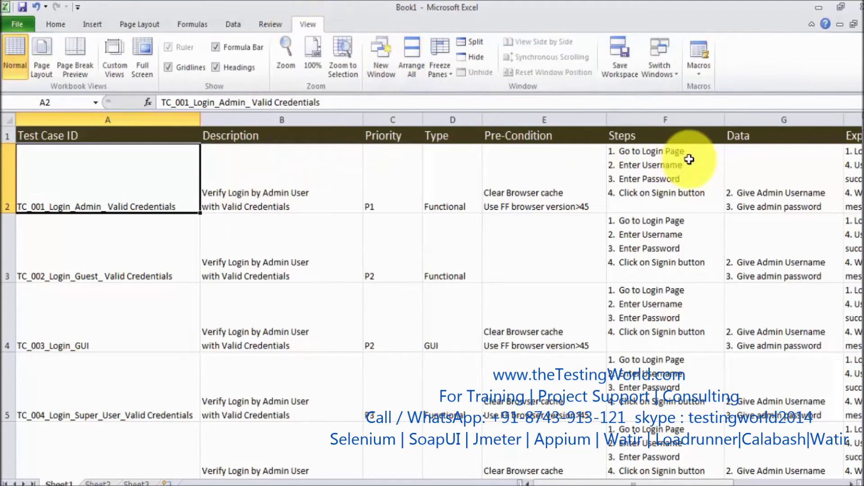
click(434, 75)
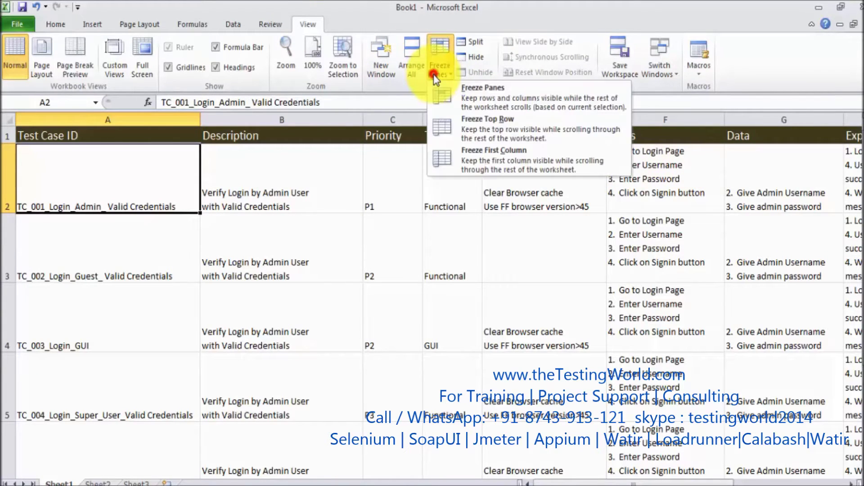
click(463, 127)
click(396, 200)
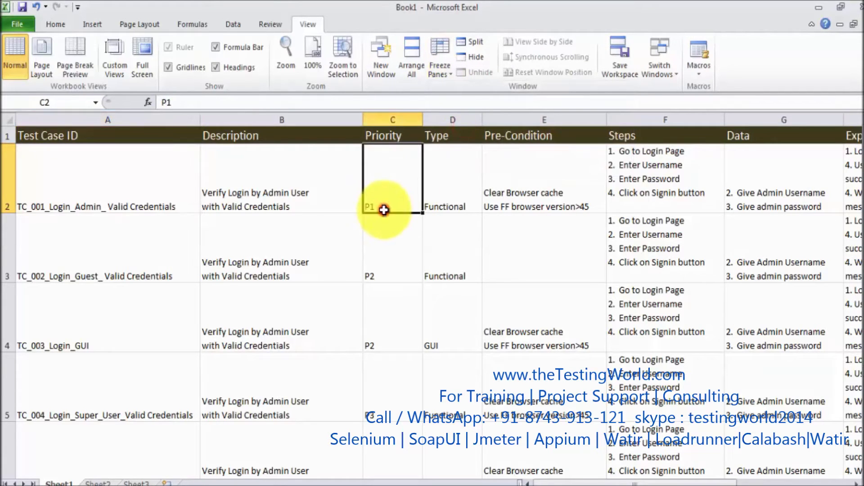
Return to cell A1 and move between A1 and the rows below to check the header stays visible
click(73, 141)
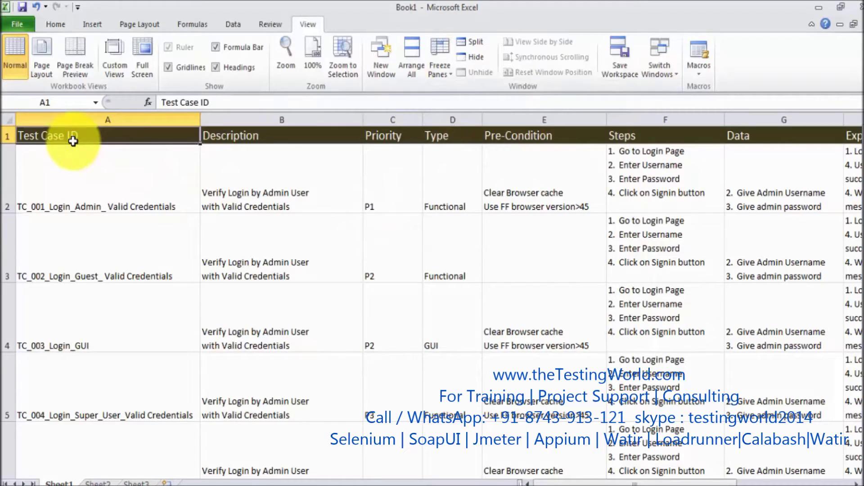
key(Down)
key(Down)
key(Down)
key(Down)
key(Down)
key(Up)
key(Up)
key(Up)
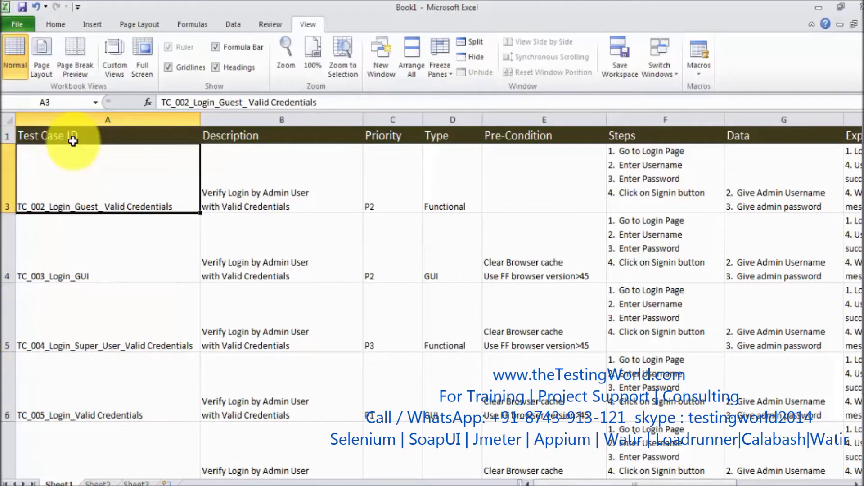
key(Up)
key(Down)
key(Down)
key(Down)
key(Down)
key(Down)
key(Down)
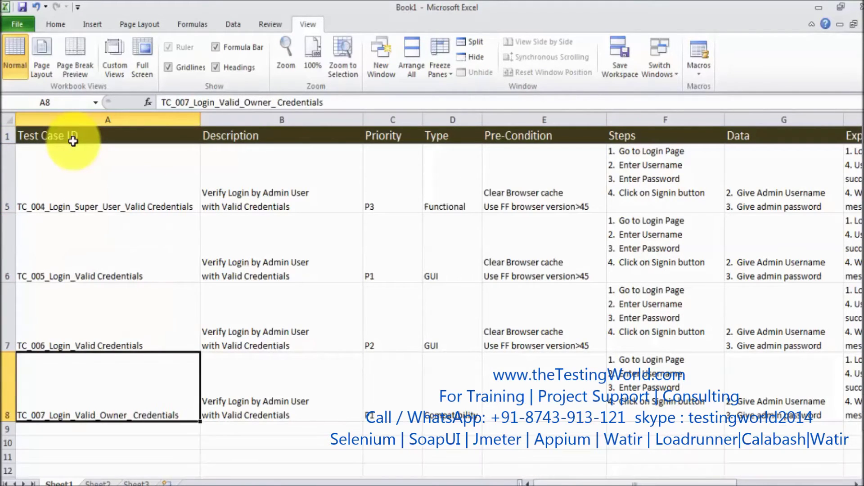
key(Up)
key(Up)
key(Up)
key(Up)
key(Up)
key(Up)
key(Up)
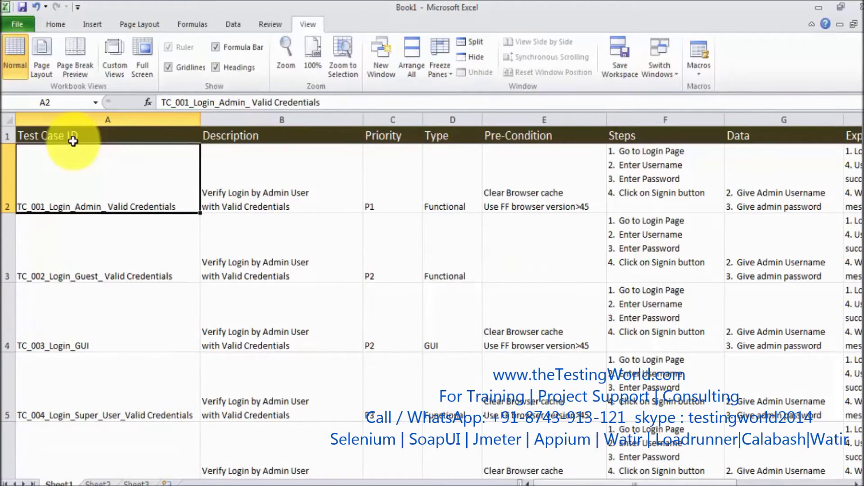
key(Down)
key(Down)
key(Down)
key(Down)
key(Down)
key(Down)
key(Down)
key(Down)
key(Down)
key(Down)
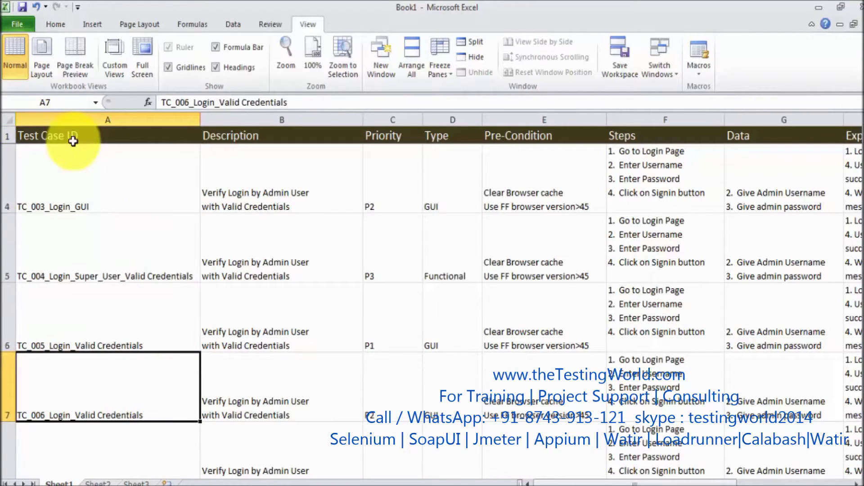
key(Down)
key(Down)
key(Down)
key(Down)
key(Down)
key(Down)
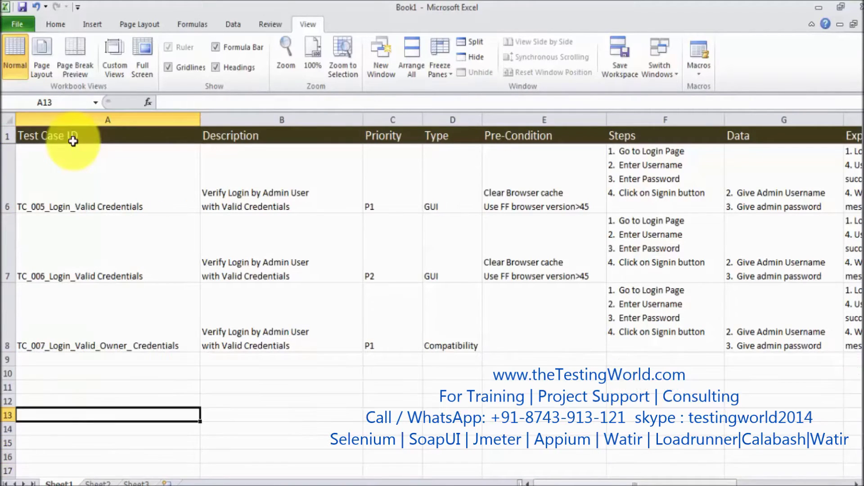
key(Down)
key(Down)
key(Down)
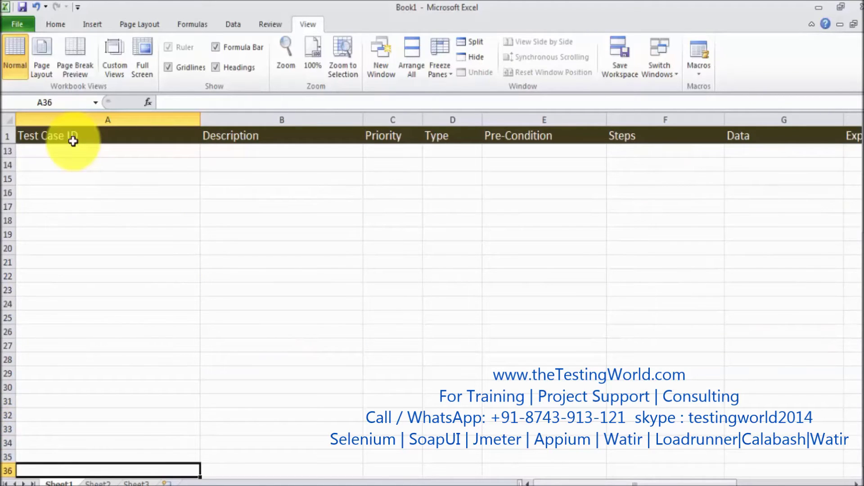
click(73, 141)
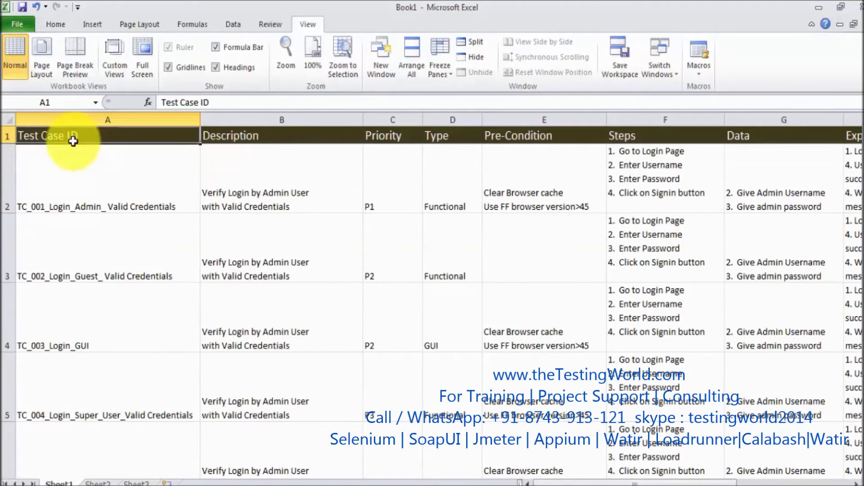
key(Down)
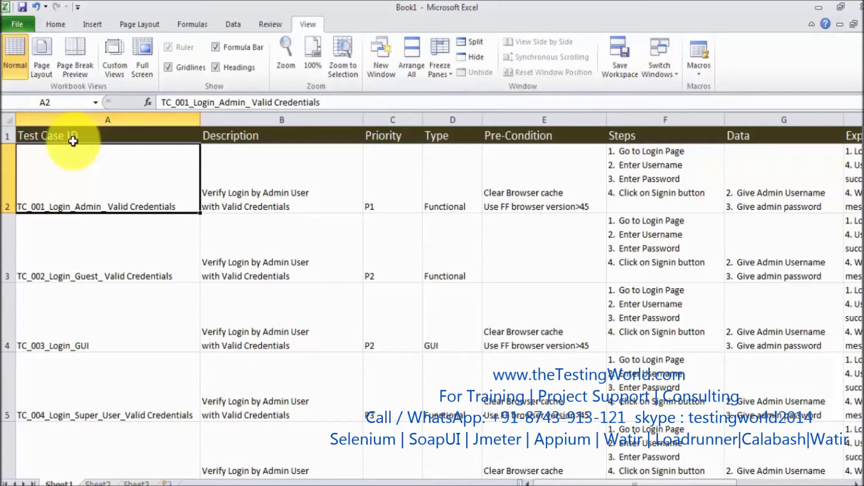
key(Up)
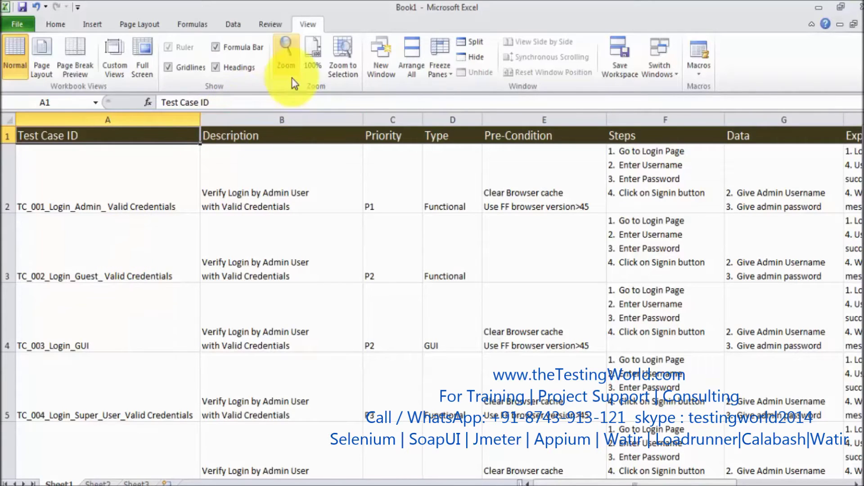
Freeze the Test Case ID column with Freeze Panes > Freeze First Column
click(437, 70)
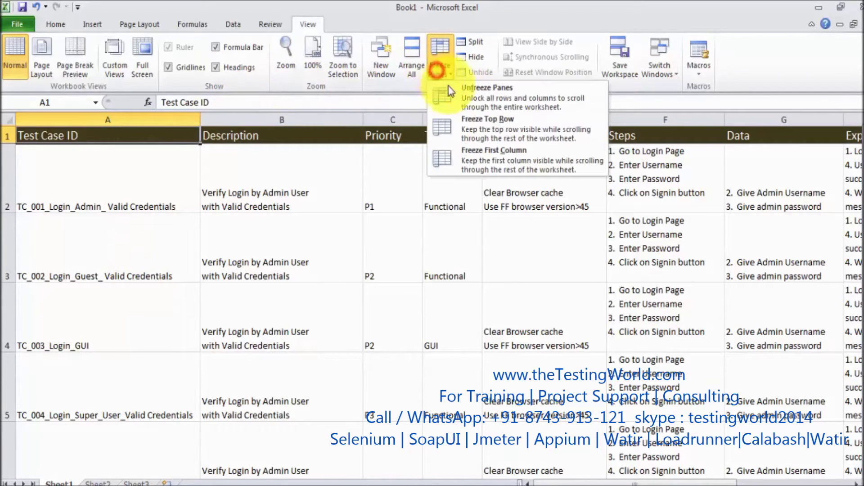
click(481, 153)
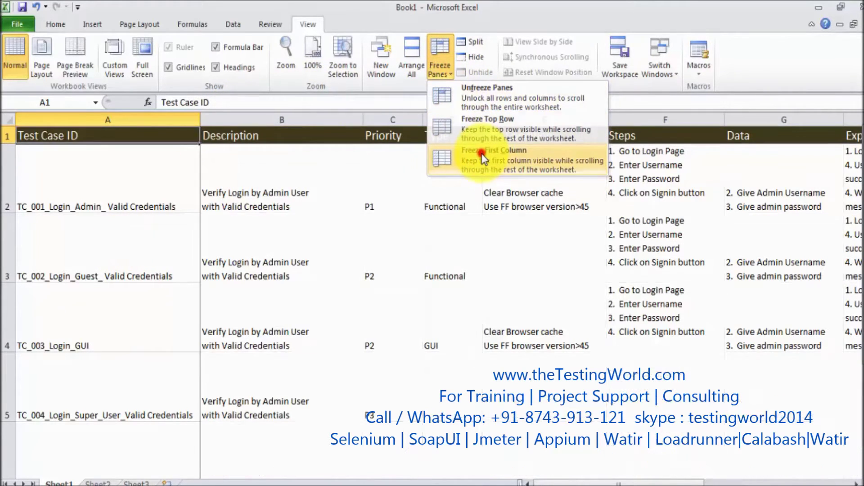
click(301, 231)
click(183, 186)
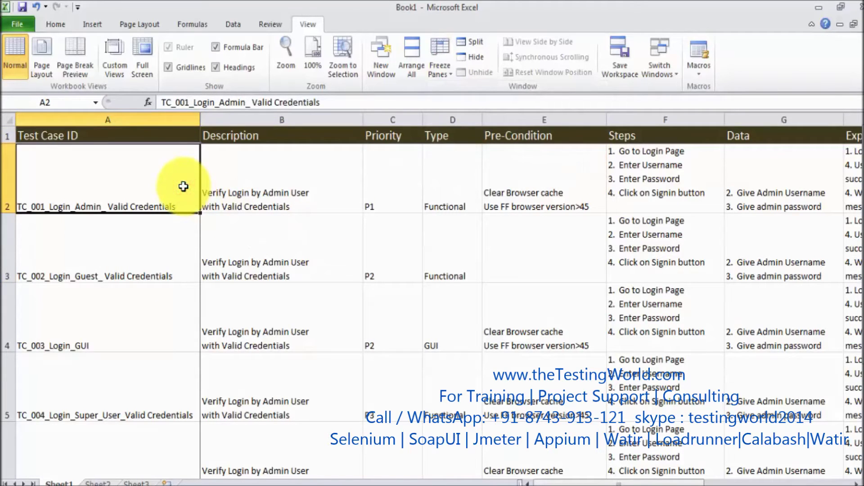
Move right and left along the first test case row to confirm column A stays fixed
key(Right)
key(Right)
key(Right)
key(Right)
key(Right)
key(Right)
key(Right)
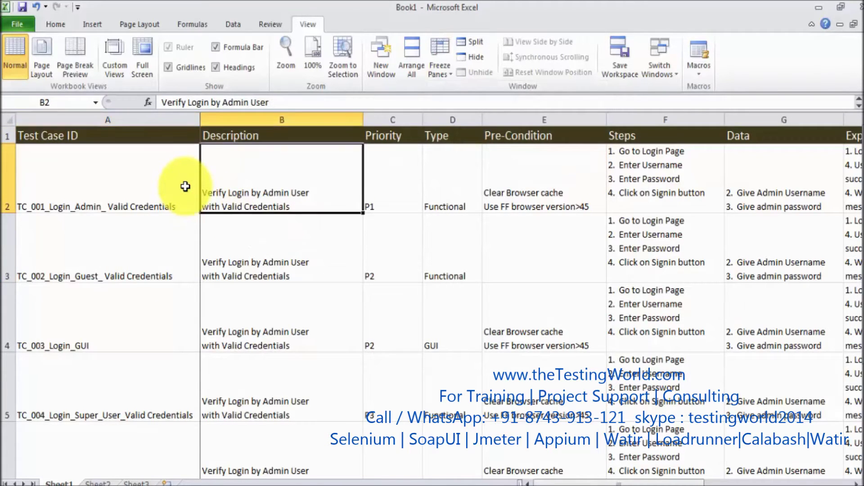
key(Right)
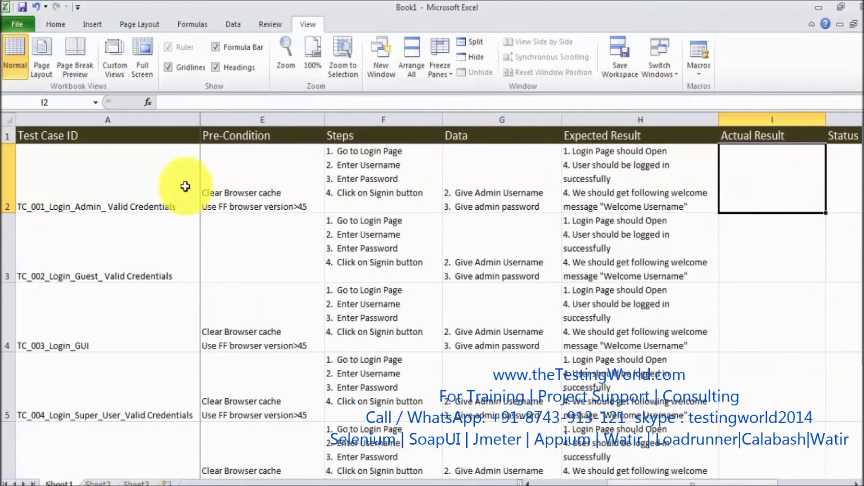
key(Right)
key(Left)
key(Left)
key(Left)
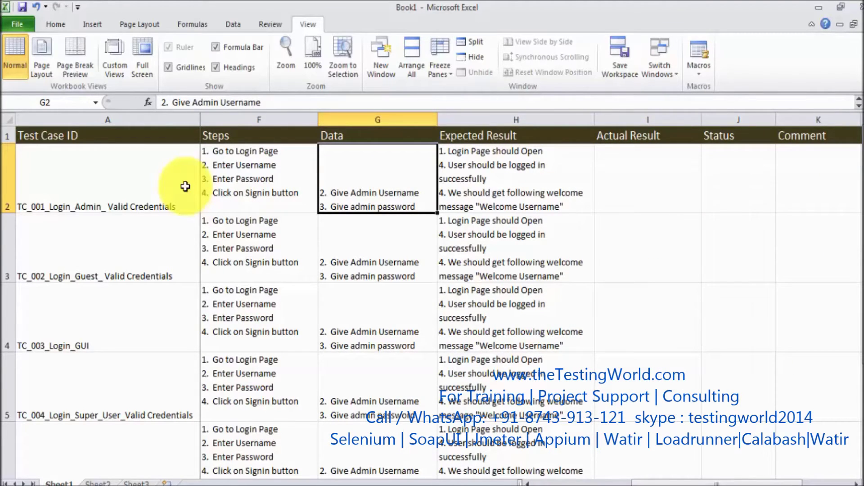
key(Left)
key(Left)
key(Right)
key(Right)
key(Right)
key(Right)
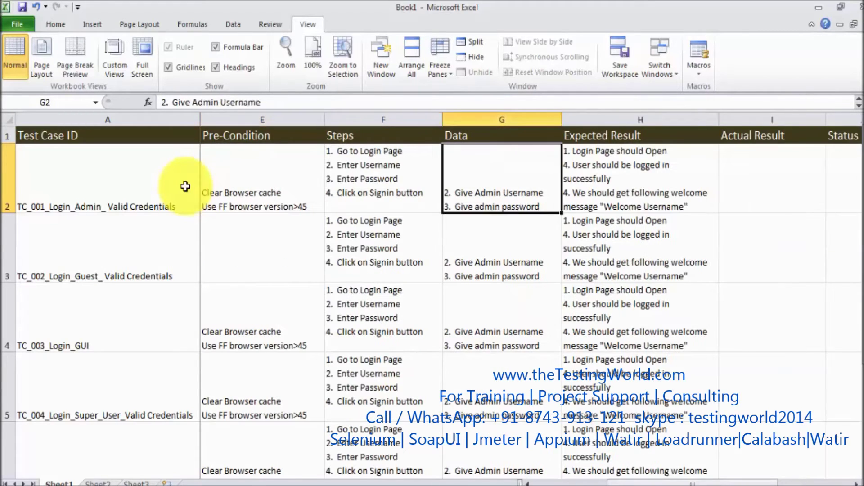
key(Left)
key(Left)
key(Left)
key(Left)
key(Left)
key(Left)
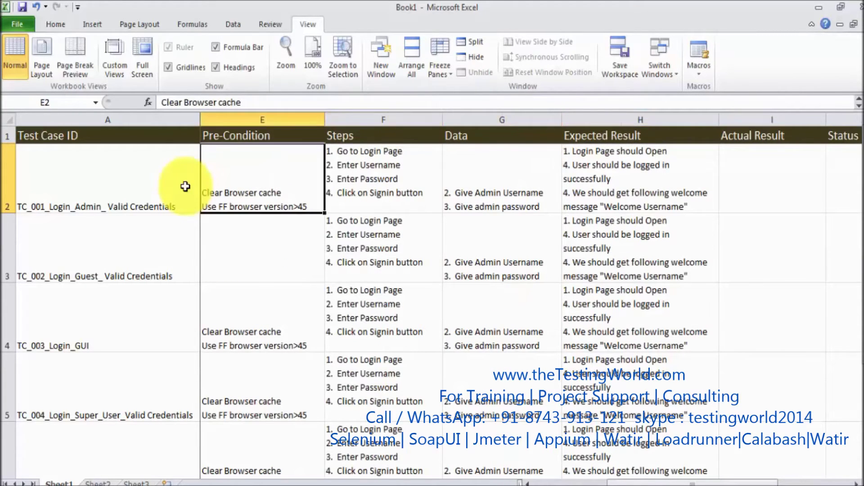
key(Left)
key(Left)
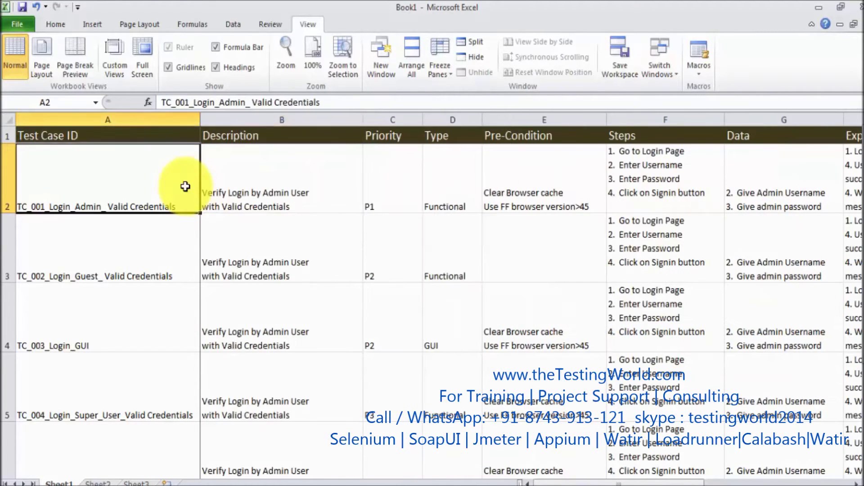
key(Right)
key(Right)
key(Right)
key(Right)
key(Right)
key(Right)
key(Right)
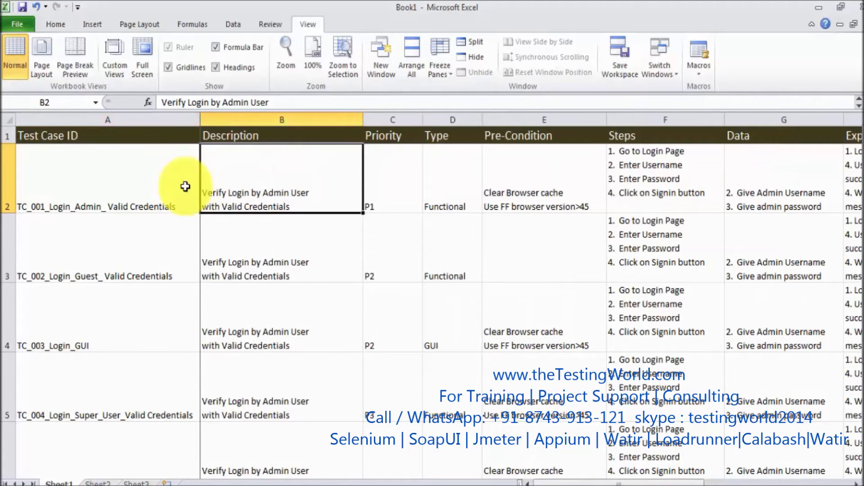
key(Right)
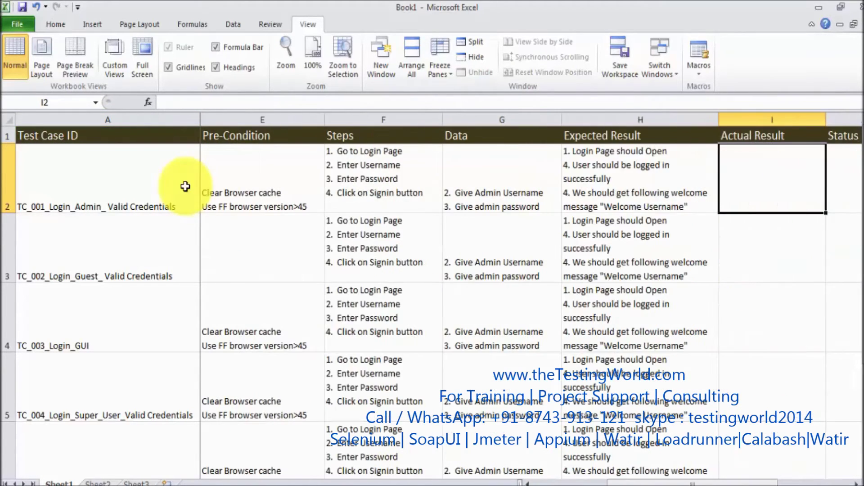
key(Right)
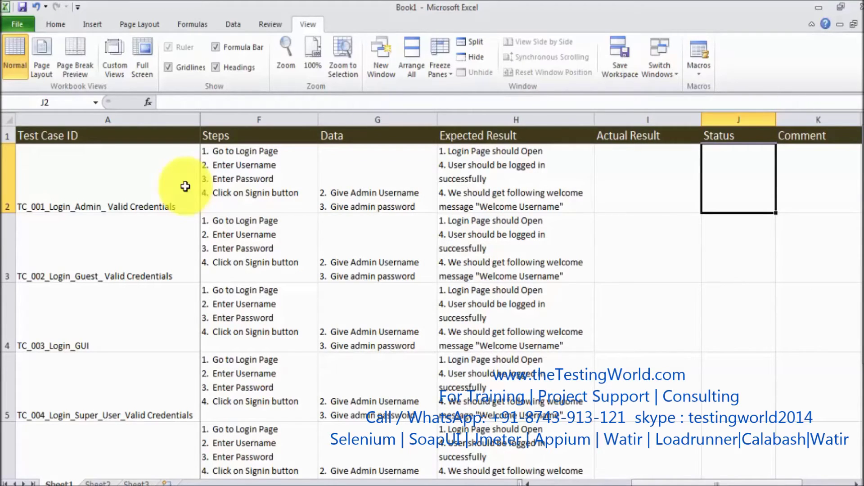
key(Left)
key(Left)
key(Left)
key(Left)
key(Left)
key(Left)
key(Up)
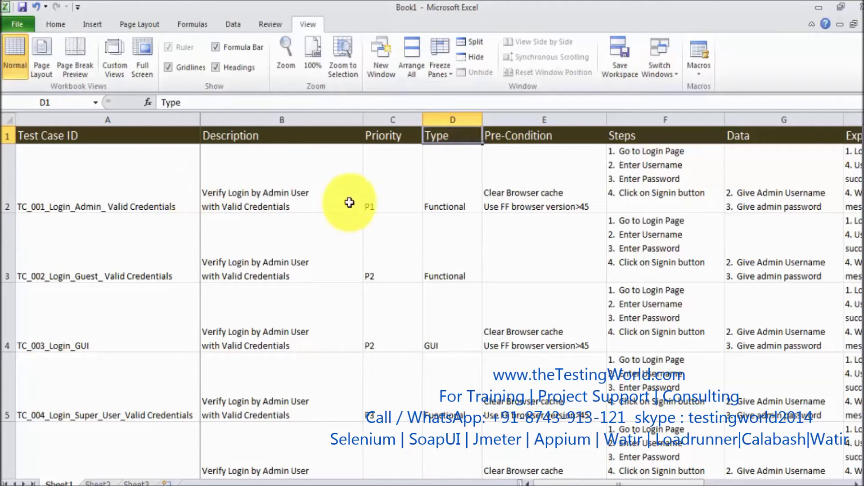
Unfreeze all panes and select cell B2 as the new split point
click(434, 69)
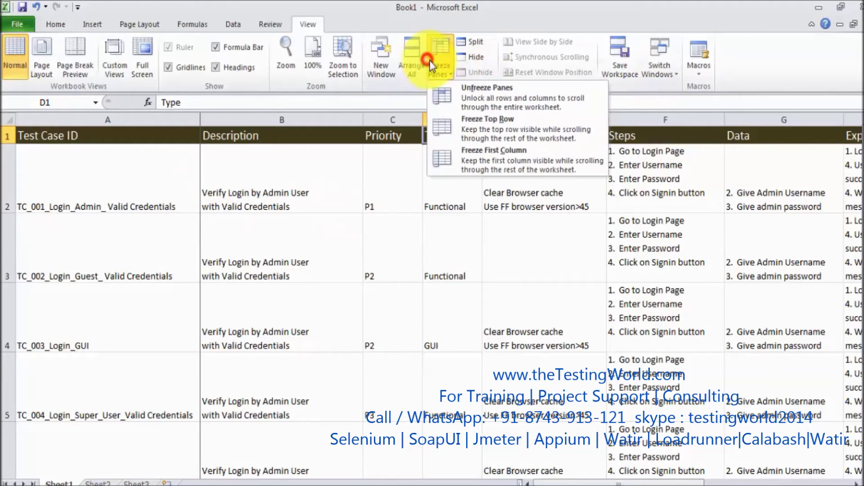
click(454, 104)
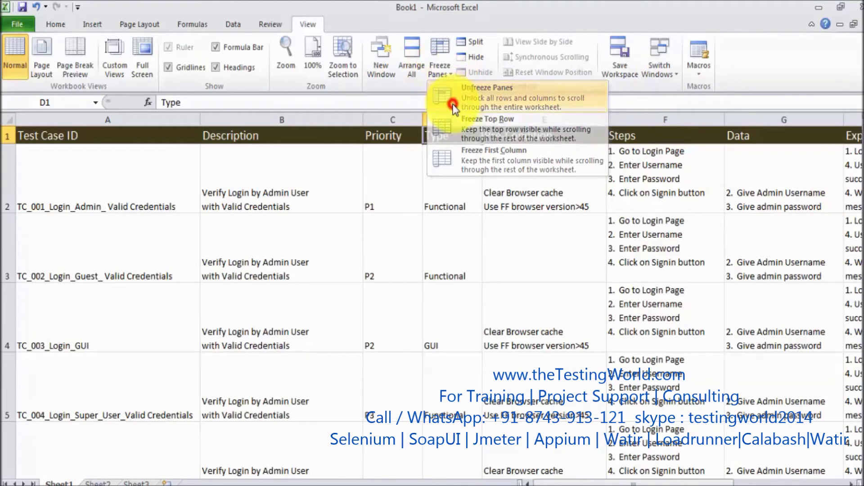
click(391, 197)
click(131, 135)
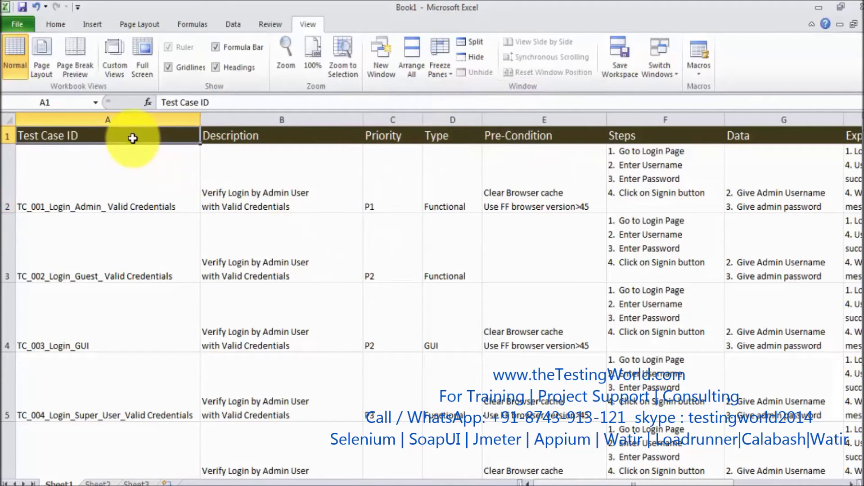
click(131, 116)
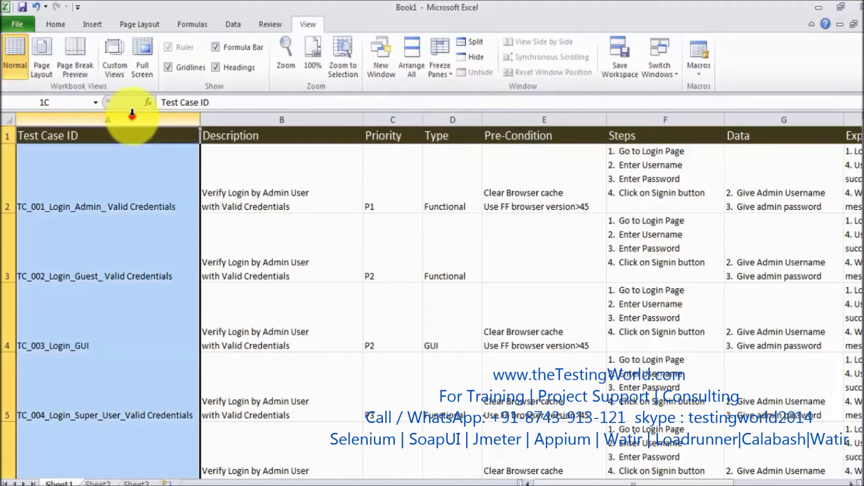
click(7, 135)
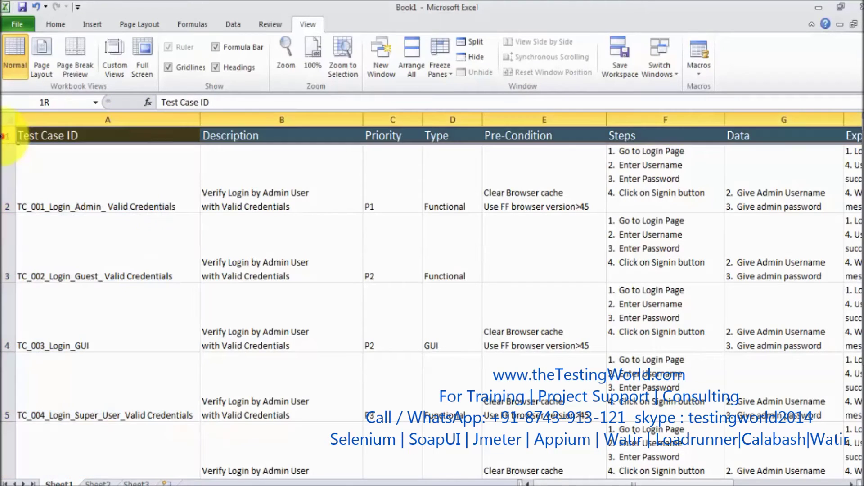
click(227, 158)
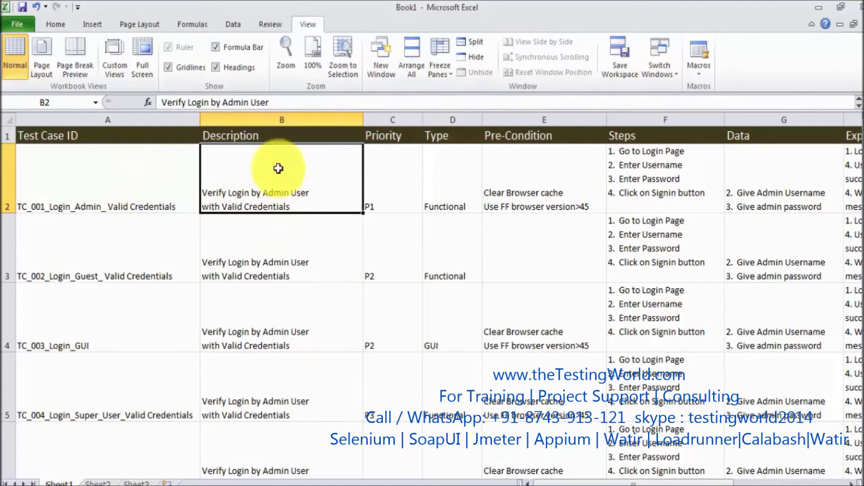
Freeze panes at B2 to lock the header row and Test Case ID column, checking by moving down
click(451, 74)
click(475, 89)
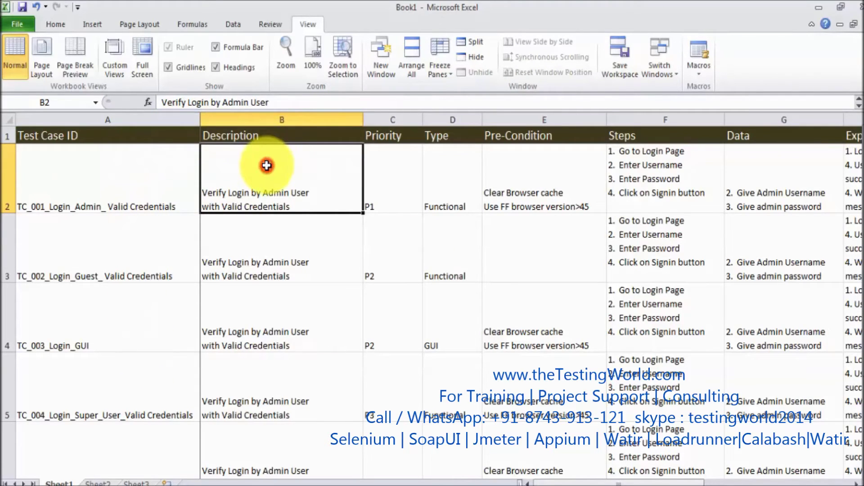
key(Down)
key(Down)
key(Down)
key(Down)
key(Down)
key(Down)
key(Down)
key(Down)
key(Down)
key(Down)
key(Down)
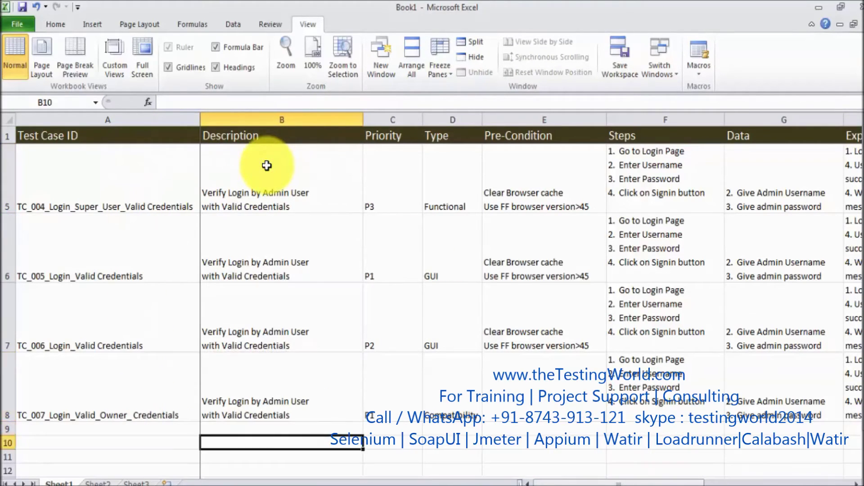
key(Up)
key(ctrl+Up)
key(ctrl+Up)
key(Down)
key(Down)
key(Down)
key(Down)
key(Down)
key(Down)
key(Down)
key(Down)
key(Down)
key(Down)
key(Down)
key(Down)
key(Down)
key(Down)
key(Down)
key(Down)
key(Down)
key(Down)
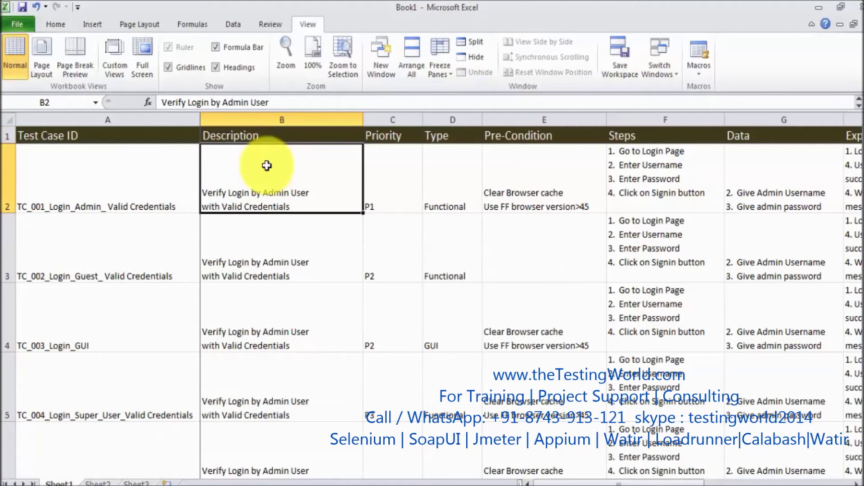
key(Up)
key(Up)
key(Up)
key(Up)
key(Up)
key(Up)
key(Up)
key(Up)
key(Up)
key(Up)
key(Up)
key(Up)
key(Up)
key(Up)
key(Up)
key(Up)
key(Up)
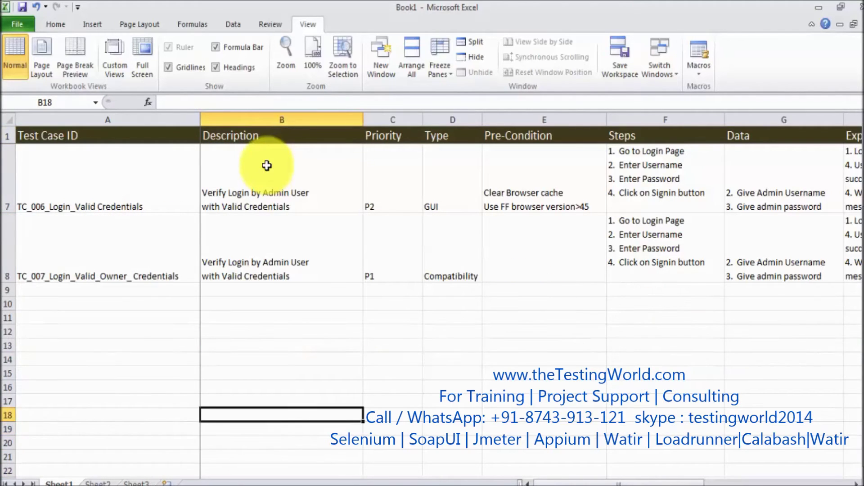
key(Right)
key(Right)
key(Right)
key(Right)
key(Right)
key(Right)
key(Right)
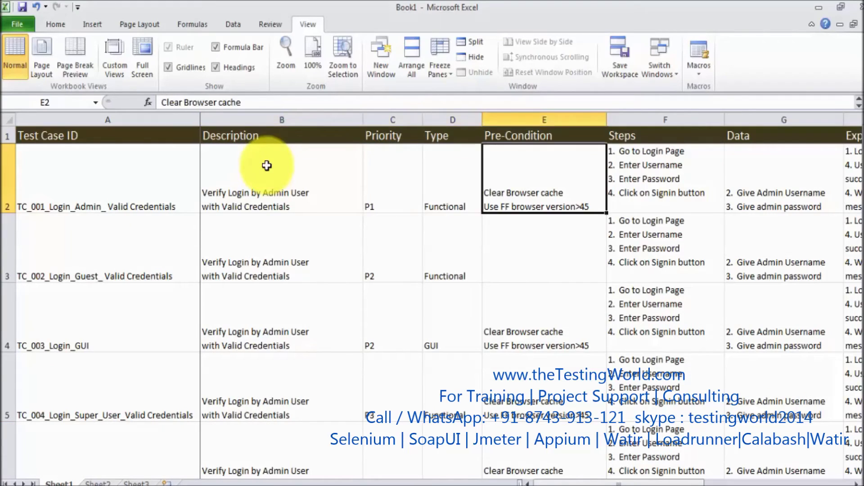
key(Home)
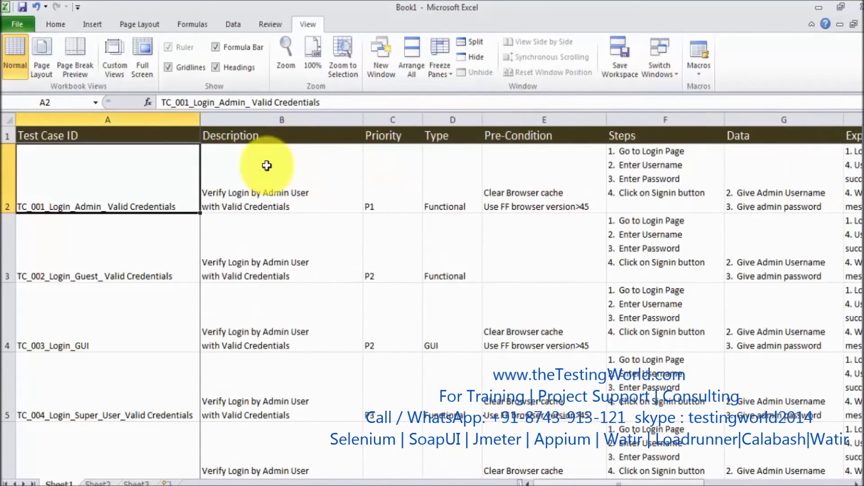
key(Right)
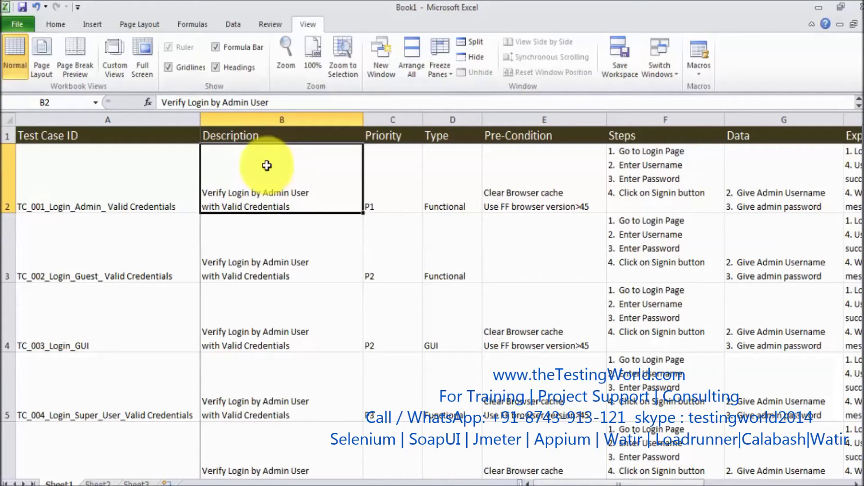
click(450, 75)
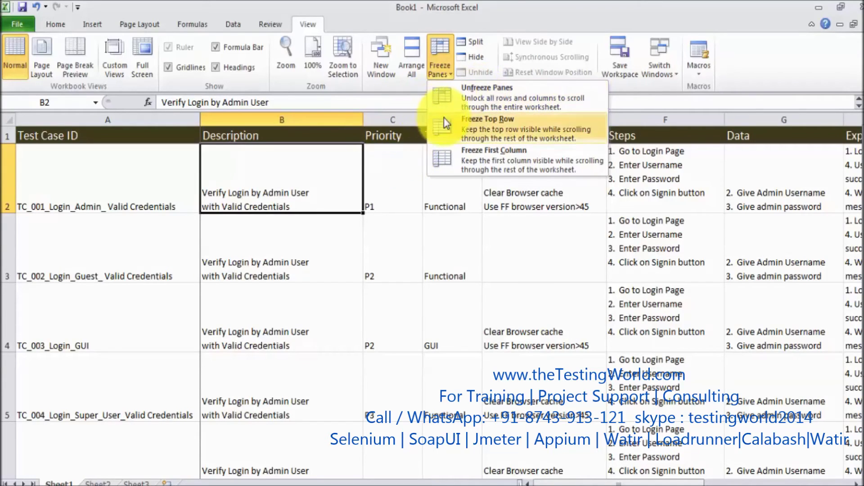
Remove the current freeze and select the whole header row 1
click(498, 91)
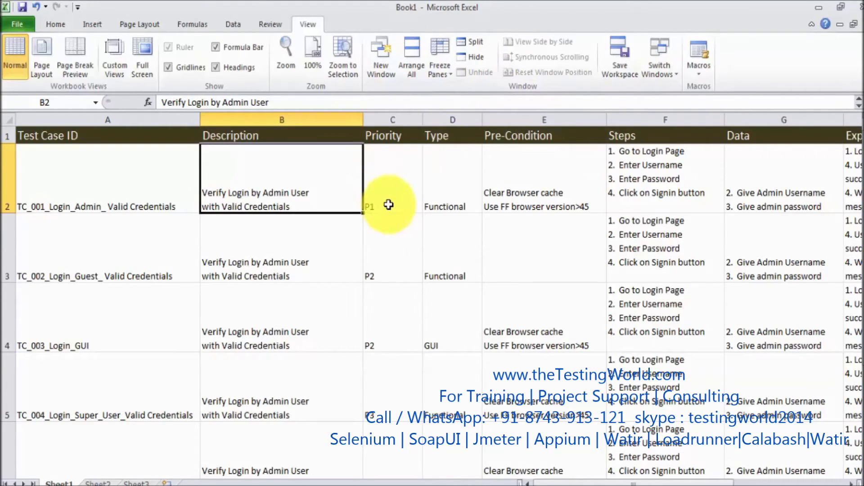
click(7, 136)
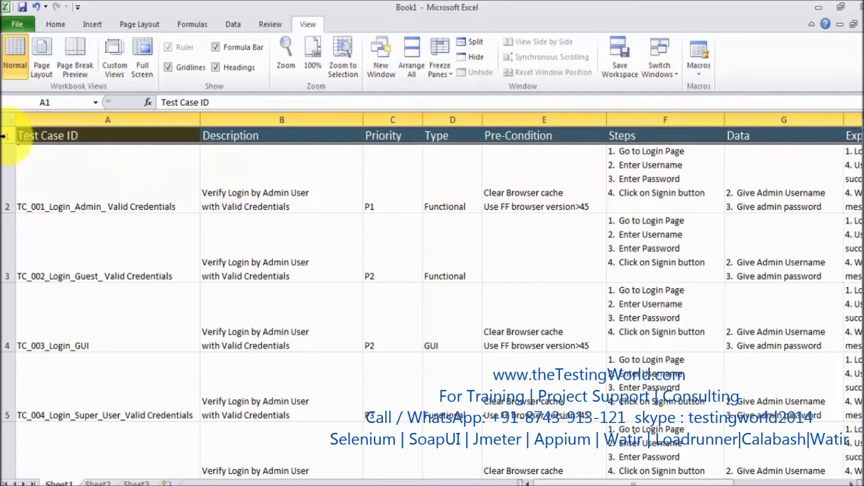
Select cell C2 and apply Freeze Panes, locking row 1 plus Test Case ID and Description
click(410, 192)
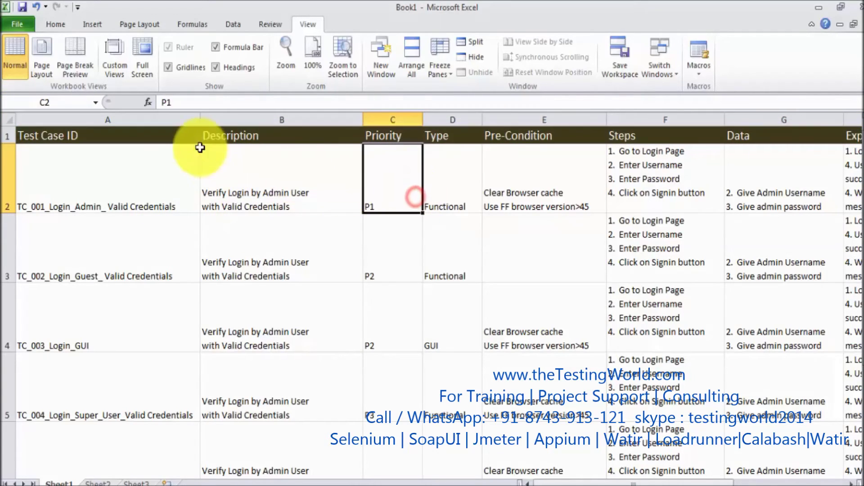
click(154, 134)
click(227, 134)
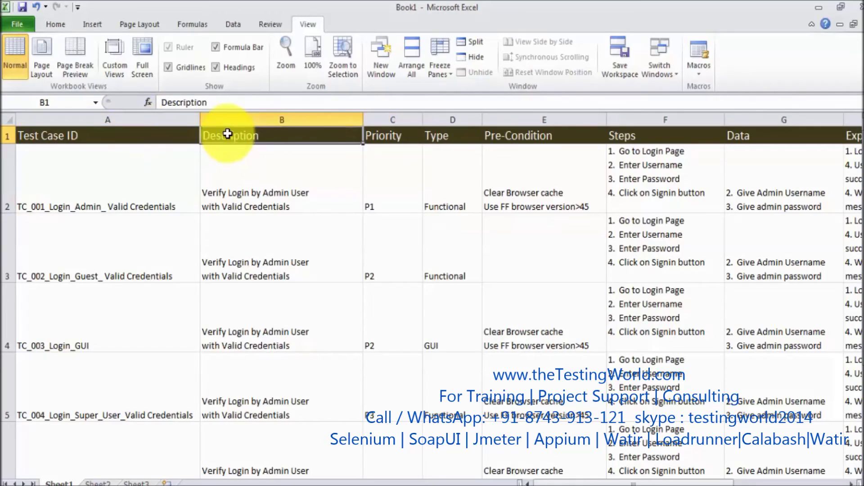
click(385, 181)
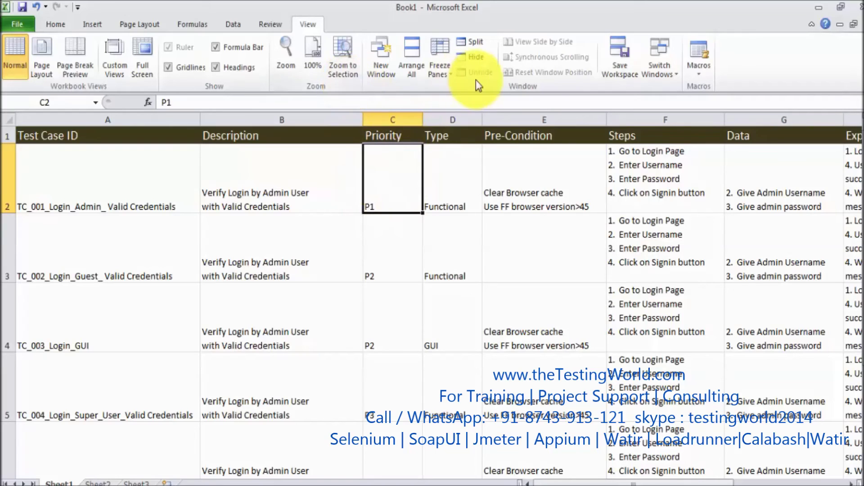
click(442, 77)
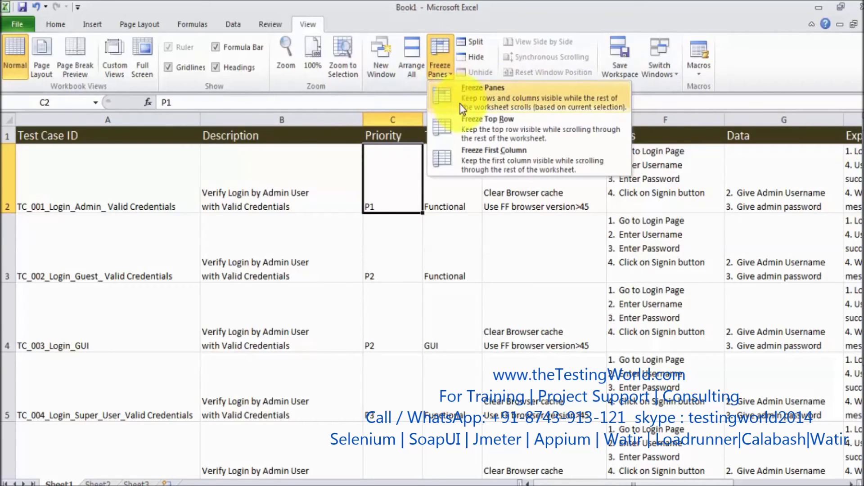
click(450, 99)
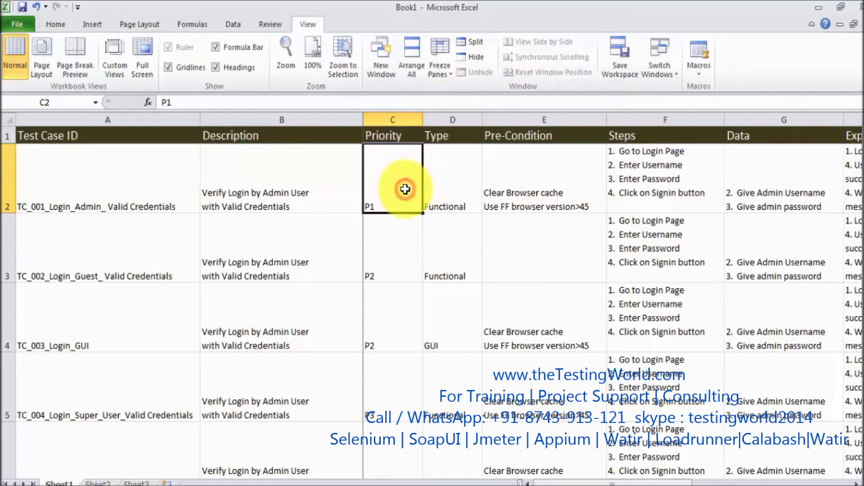
key(Right)
key(Right)
key(Right)
key(Right)
key(Right)
key(Right)
key(Right)
key(Left)
key(Left)
key(Left)
key(Left)
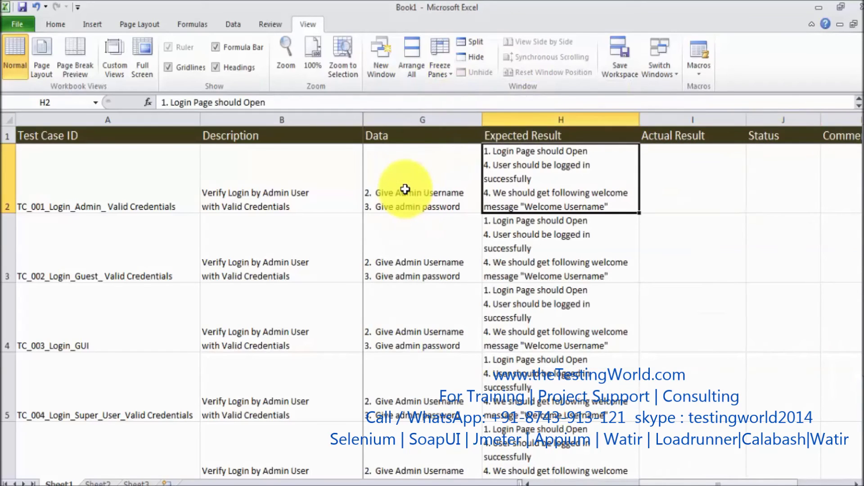
key(Right)
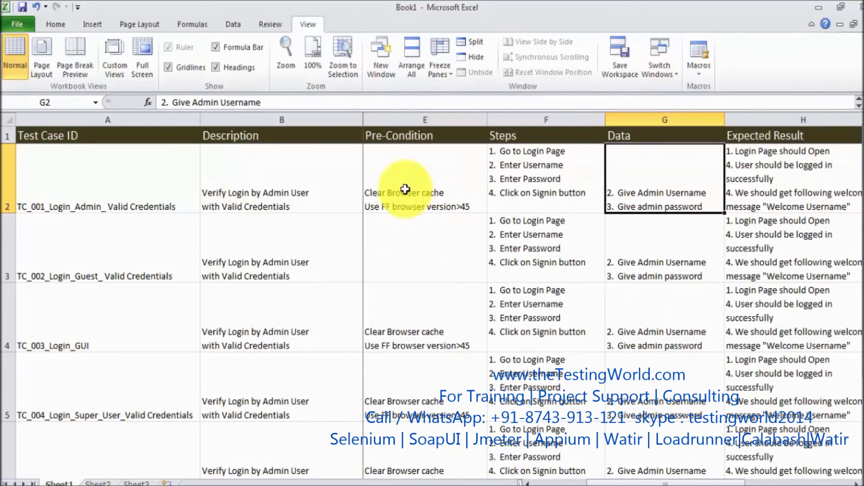
key(Right)
key(Down)
key(Down)
key(Down)
key(Down)
key(Down)
key(Down)
key(Down)
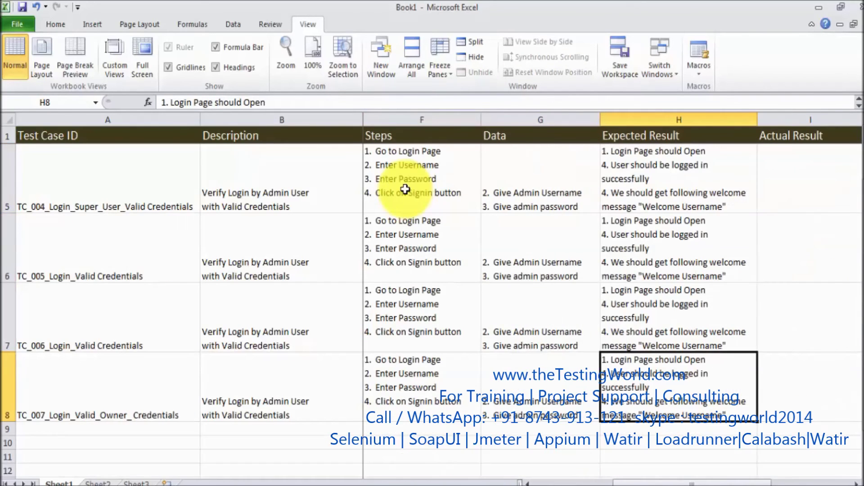
key(Down)
key(Down)
key(Down)
key(Down)
key(Down)
key(Down)
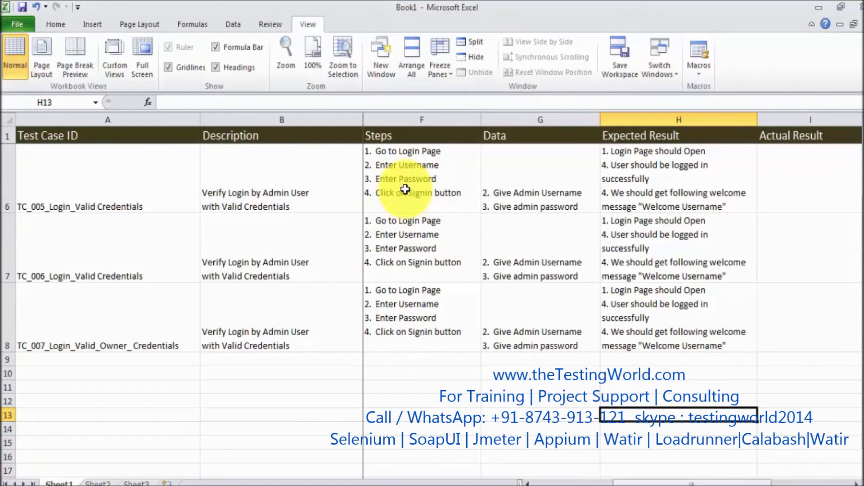
key(Down)
key(Up)
key(Up)
key(Up)
key(Down)
key(Down)
key(Up)
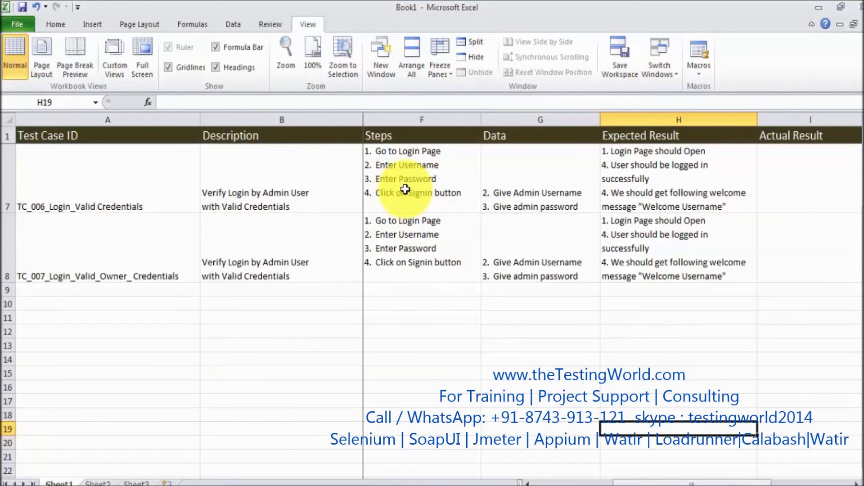
key(Up)
key(Up)
key(ctrl+Home)
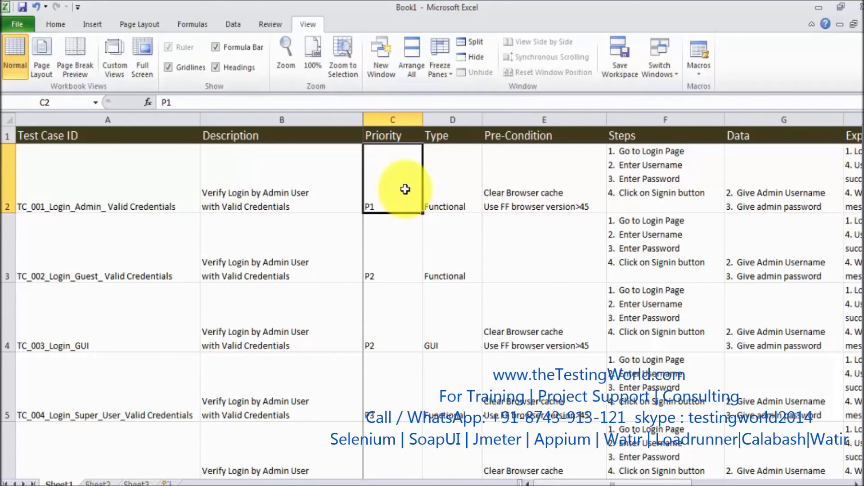
Switch from Excel to the PowerPoint slide show with Alt+Tab
key(alt+Tab)
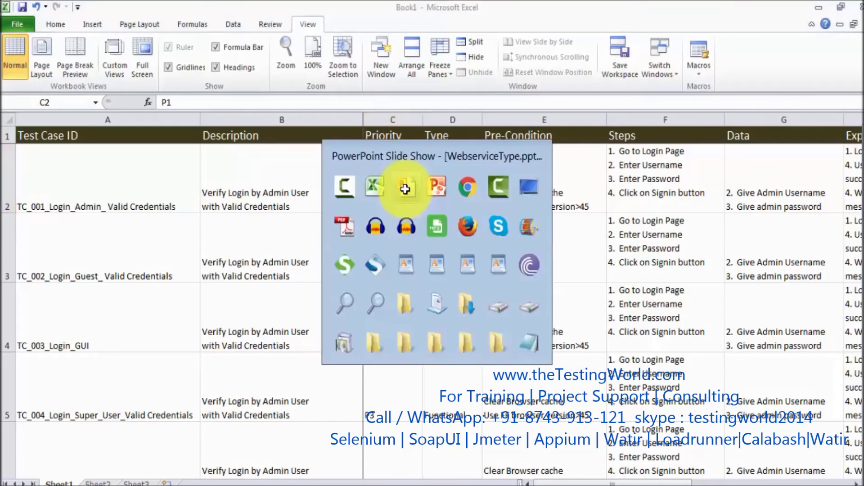